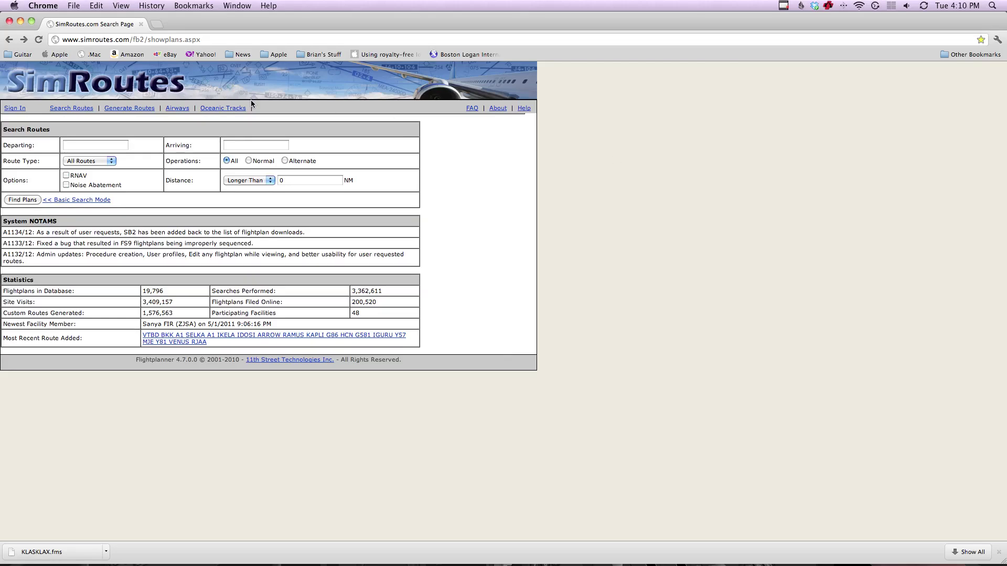
Switch to X-Plane and look around the cockpit towards the co-pilot's side and back
{"action": "key", "text": "super+Tab"}
{"action": "key", "text": "super+Tab"}
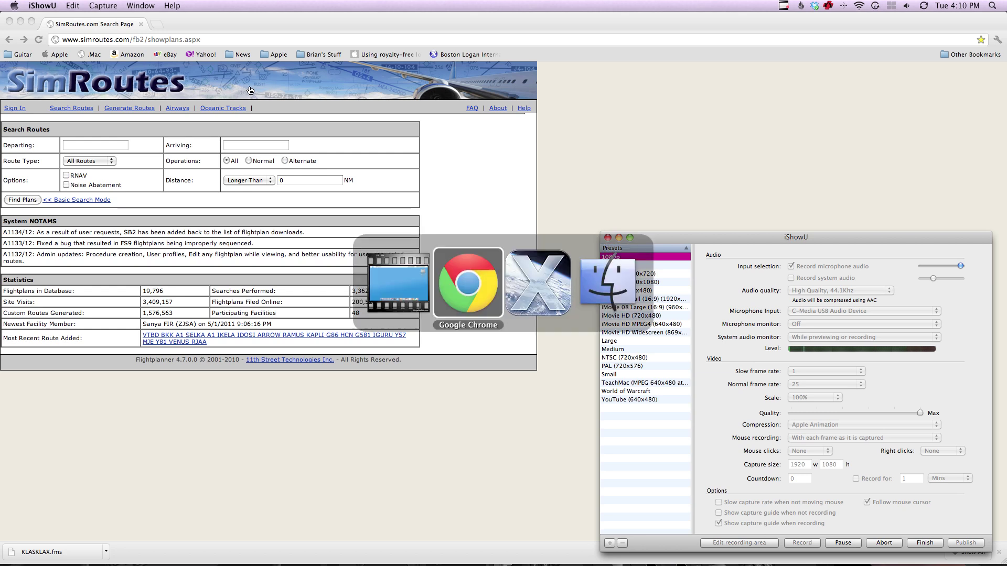
{"action": "key", "text": "super+Tab"}
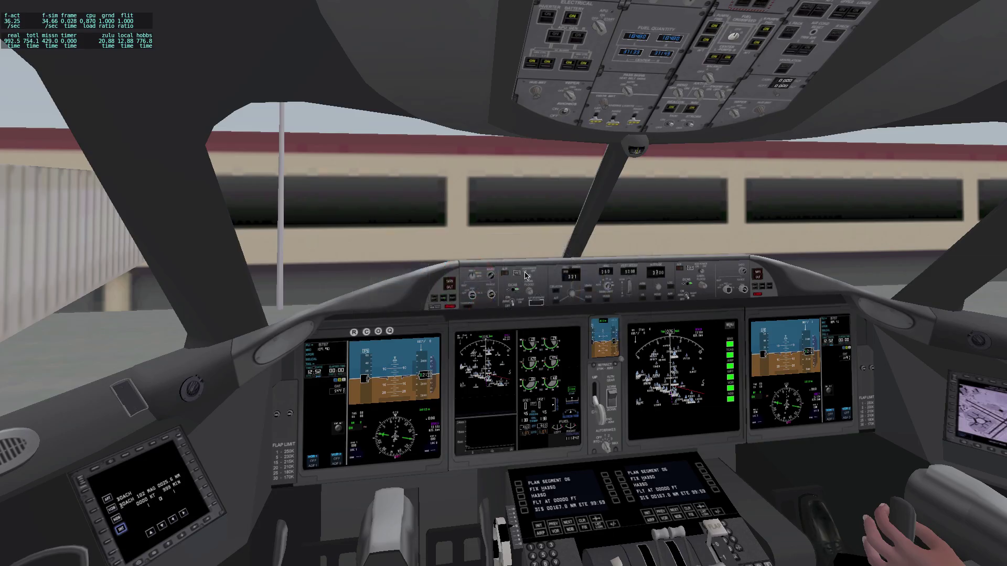
{"action": "key", "text": "e"}
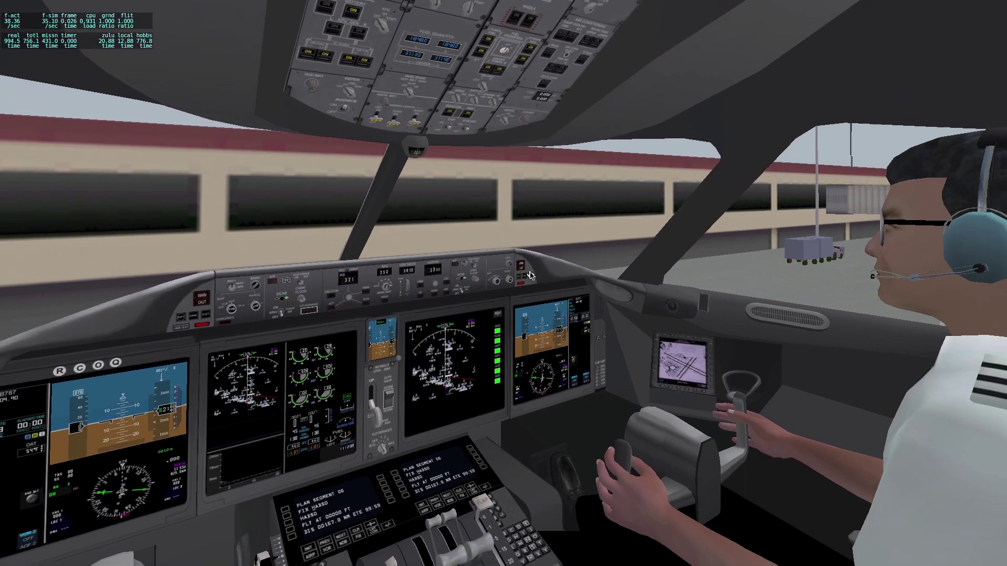
{"action": "key", "text": "q"}
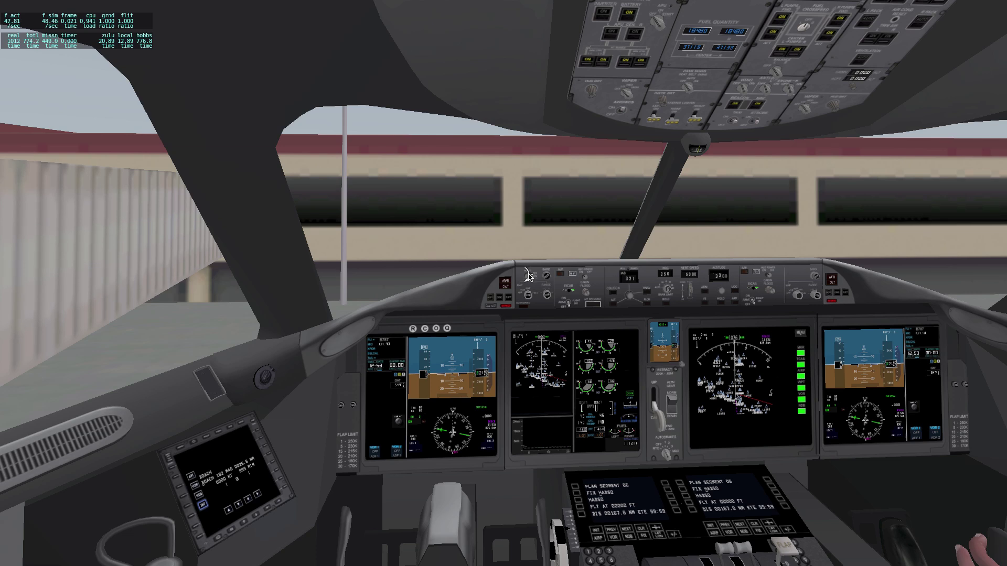
Switch to Google Chrome and load simroutes.com
{"action": "key", "text": "super+Tab"}
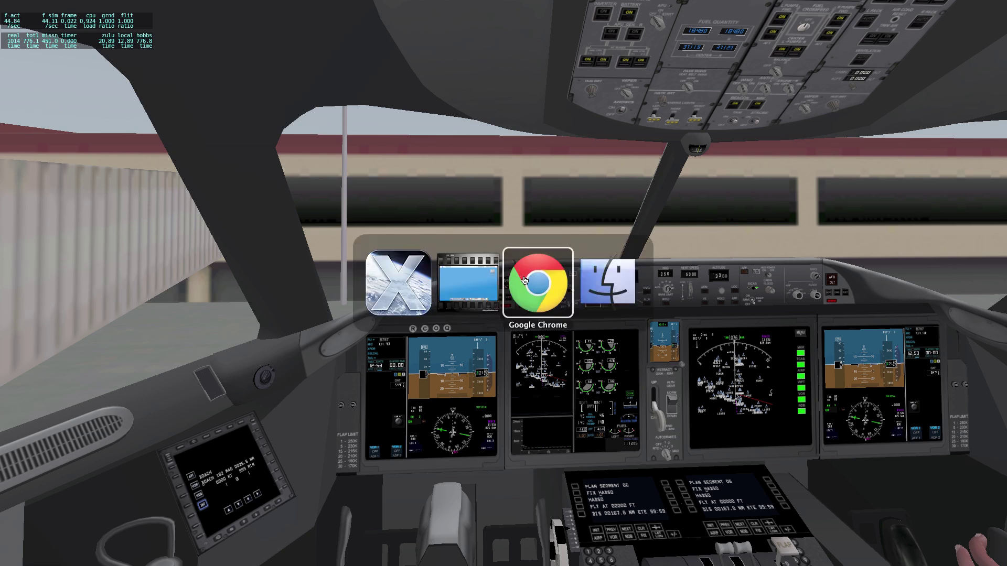
{"action": "left_click", "coordinate": [517, 278]}
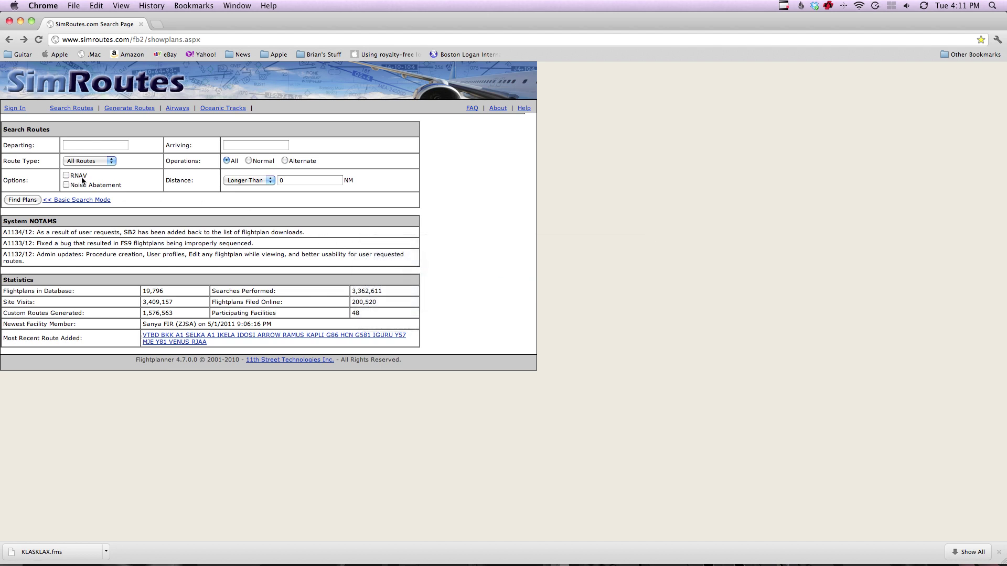
{"action": "left_click", "coordinate": [95, 40]}
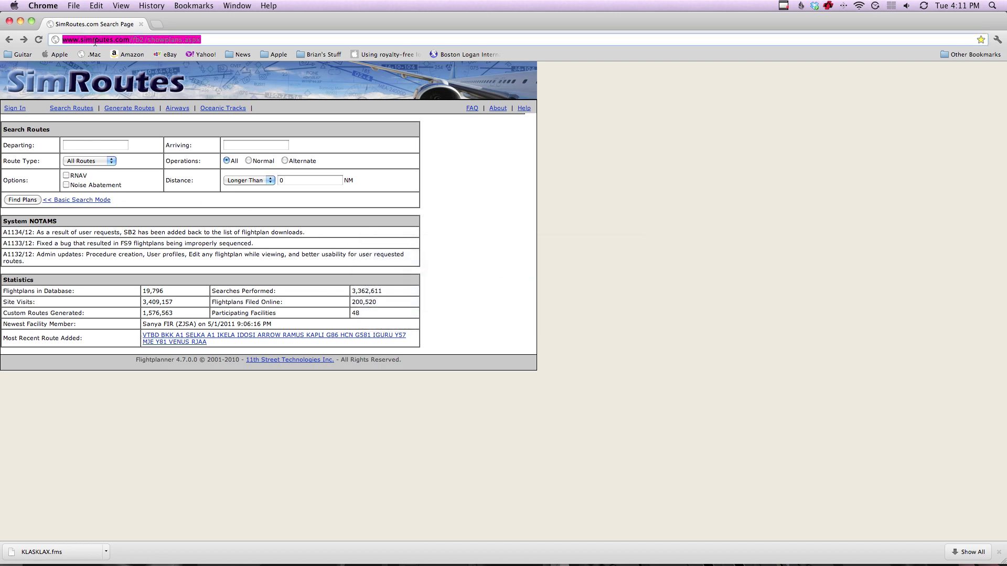
{"action": "type", "text": "simroutes.com"}
{"action": "key", "text": "Return"}
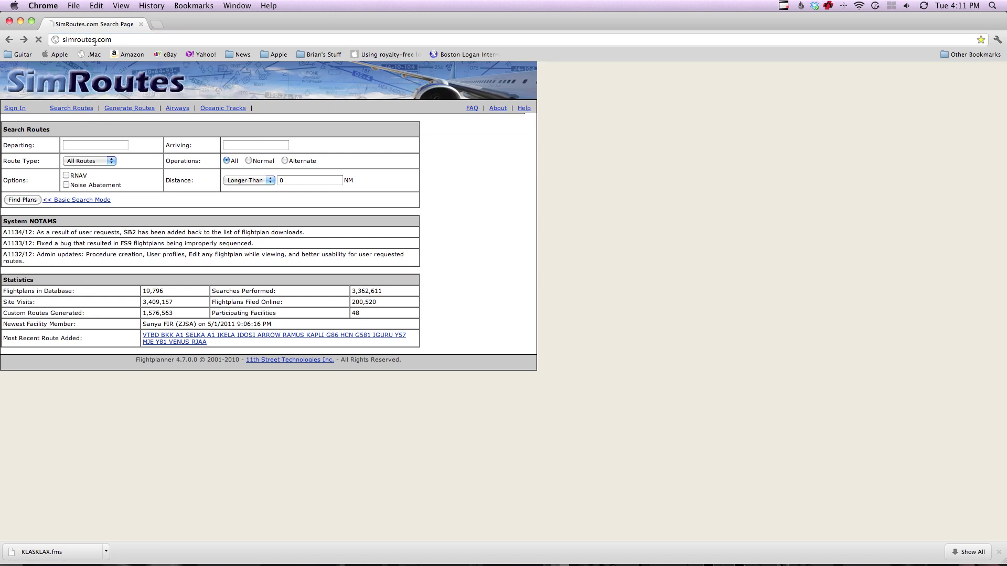
Search for routes departing KLAS and arriving at KLAX
{"action": "left_click", "coordinate": [90, 145]}
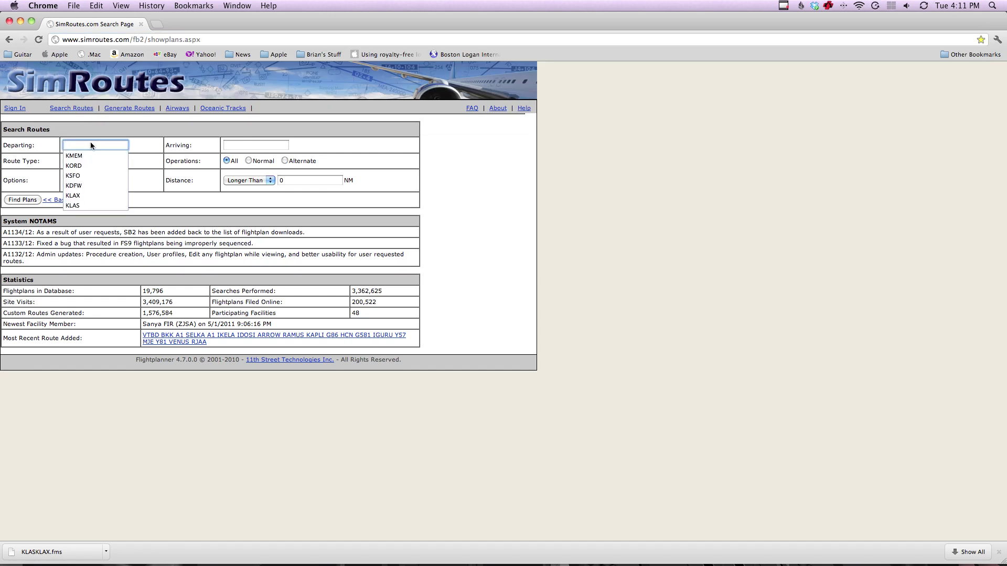
{"action": "type", "text": "KLAS"}
{"action": "key", "text": "Tab"}
{"action": "type", "text": "KL"}
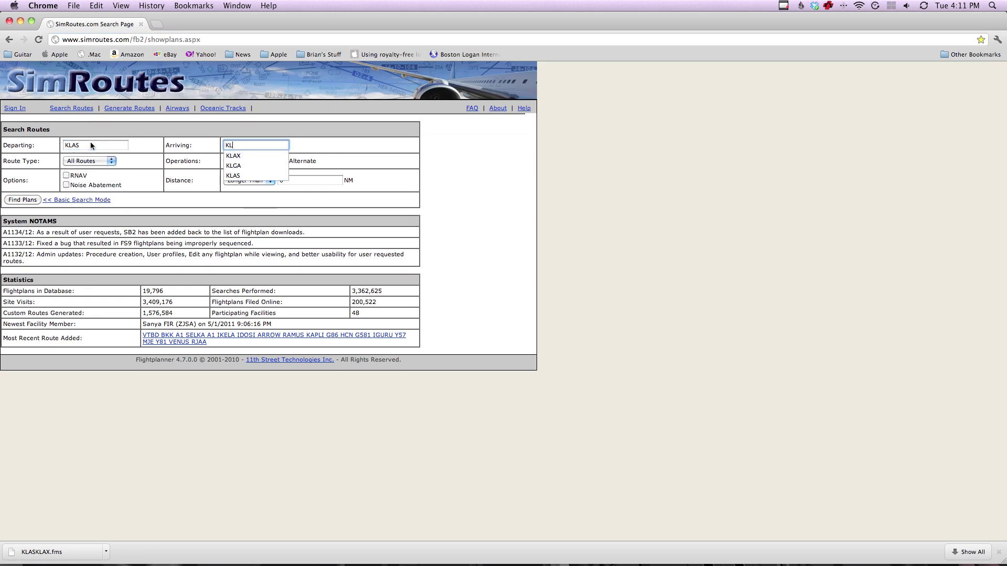
{"action": "type", "text": "AX"}
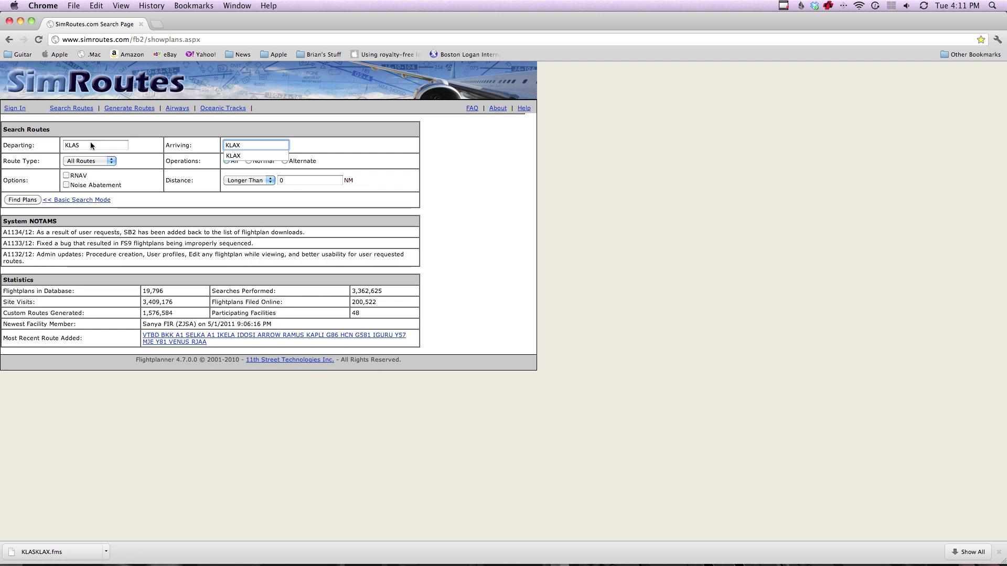
{"action": "key", "text": "Return"}
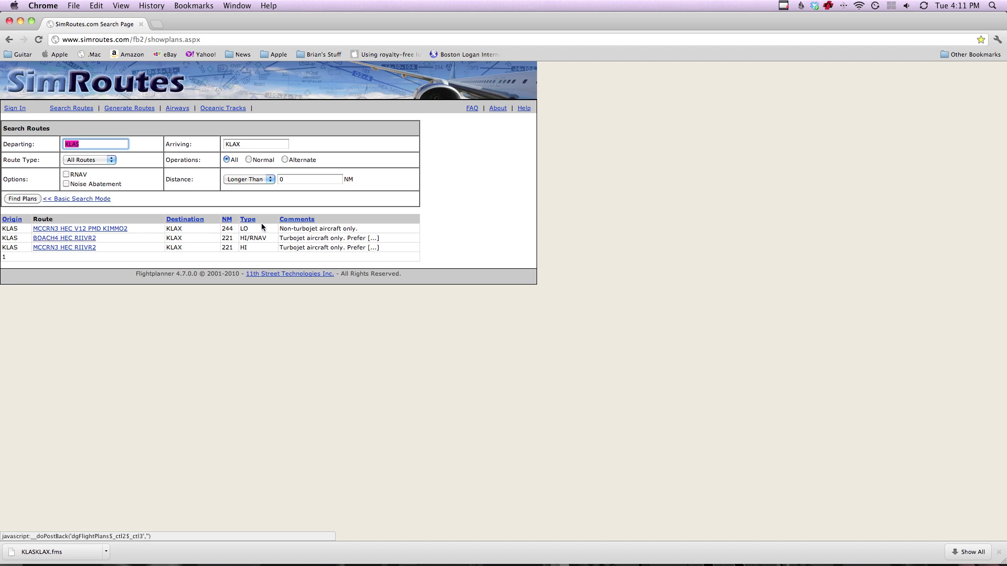
Check the route comments and open the flight details of the BOACH4 HEC RIIVR2 route
{"action": "left_click_drag", "start_coordinate": [283, 229], "coordinate": [304, 234]}
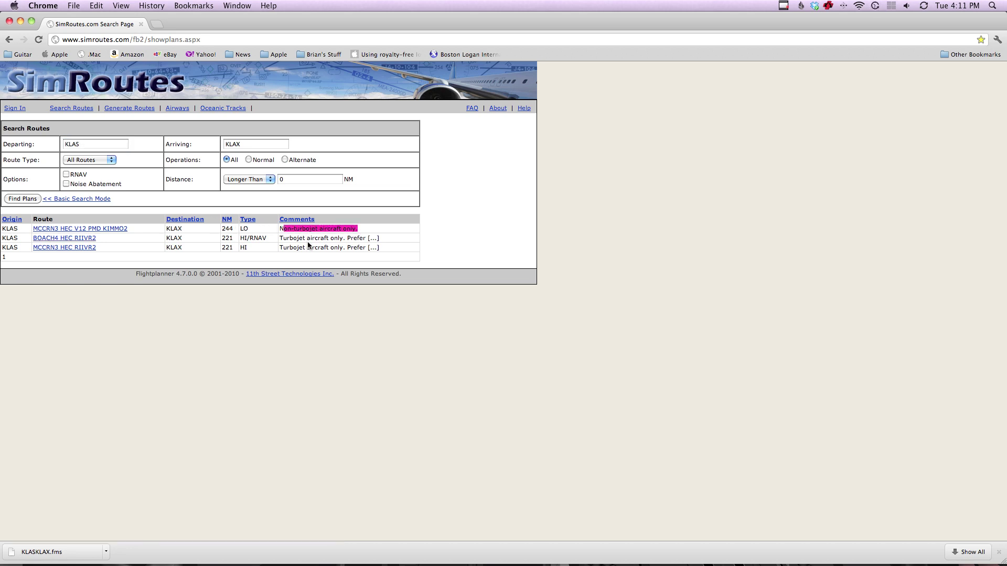
{"action": "left_click", "coordinate": [308, 243]}
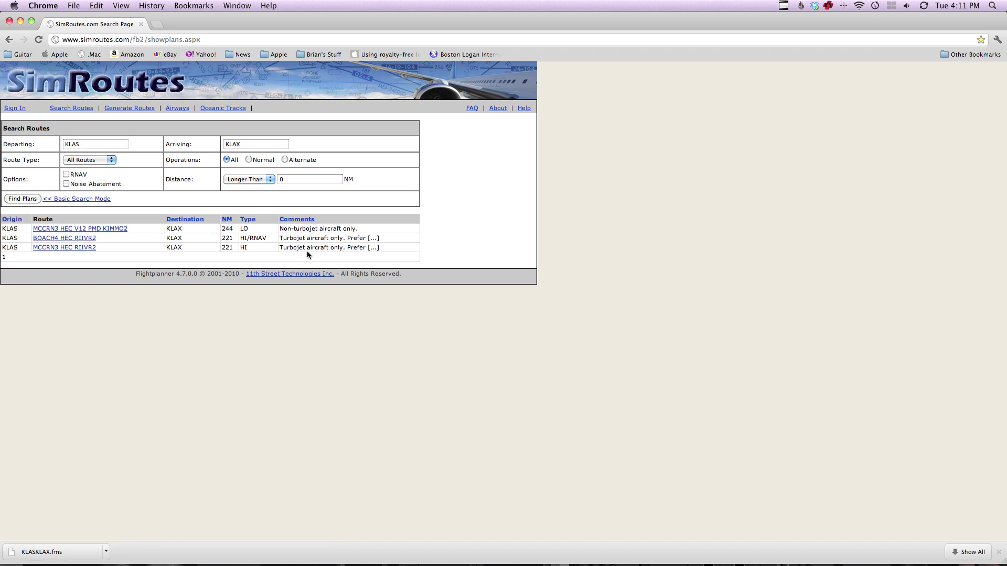
{"action": "left_click", "coordinate": [83, 238]}
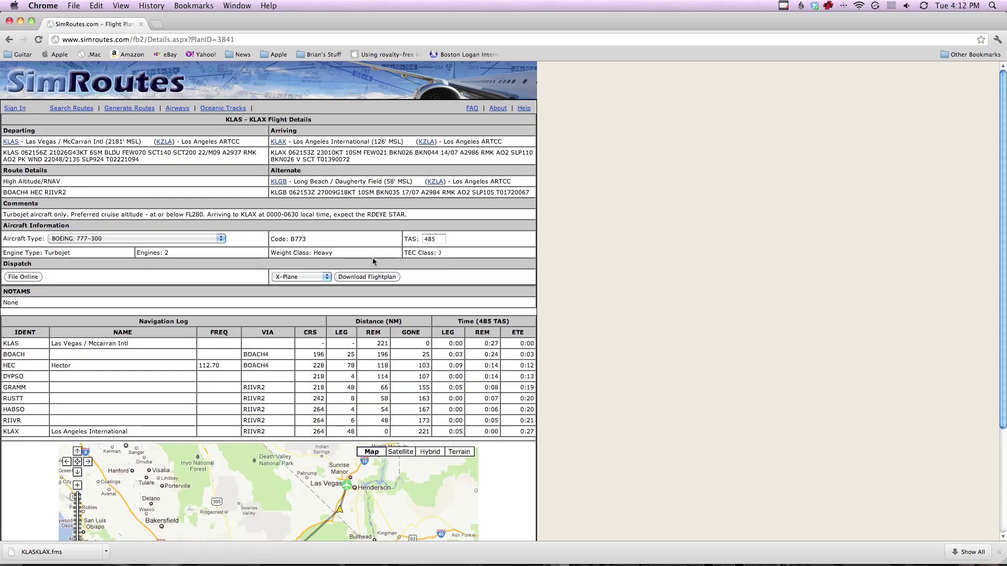
Review the flight details, keeping BOEING: 777-300 as the aircraft type and X-Plane as the flight plan download format
{"action": "scroll", "coordinate": [561, 282], "scroll_direction": "down", "scroll_amount": 5}
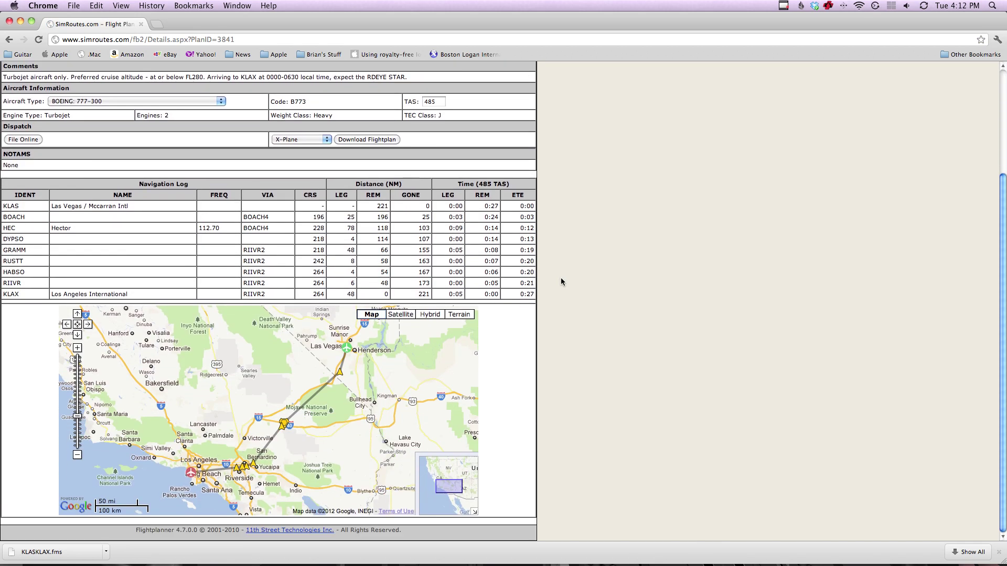
{"action": "scroll", "coordinate": [562, 282], "scroll_direction": "up", "scroll_amount": 5}
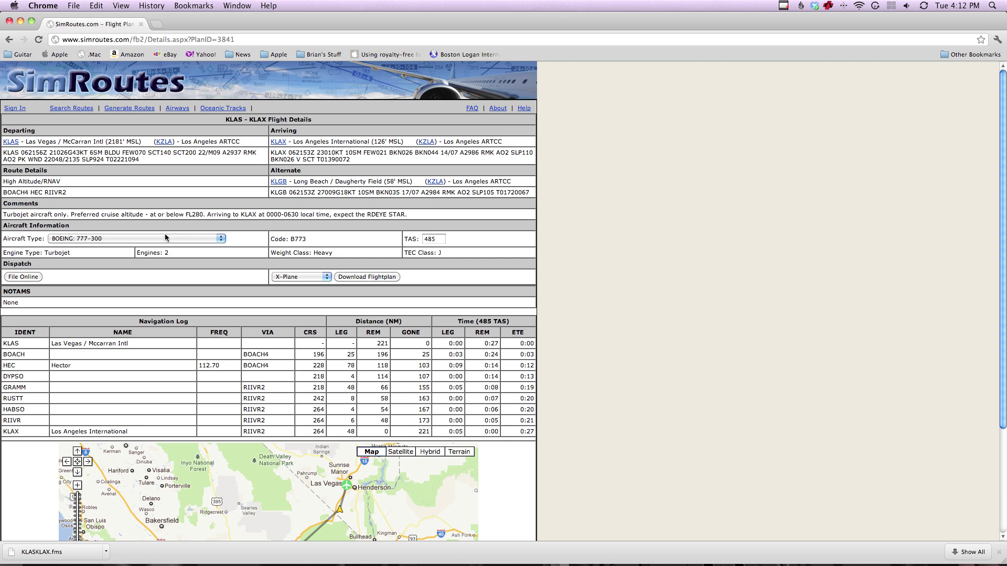
{"action": "left_click", "coordinate": [113, 240]}
{"action": "left_click", "coordinate": [114, 241]}
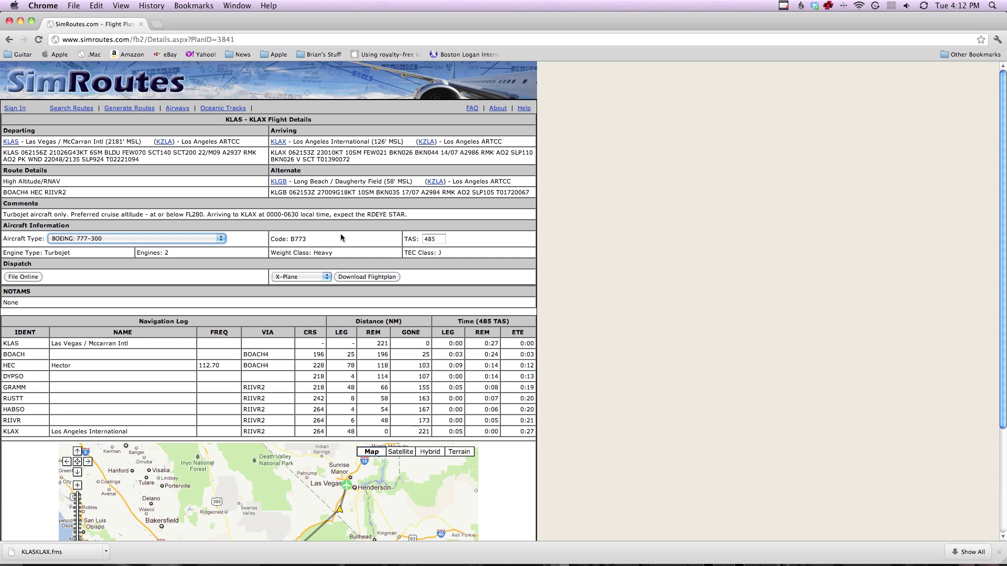
{"action": "left_click", "coordinate": [103, 240]}
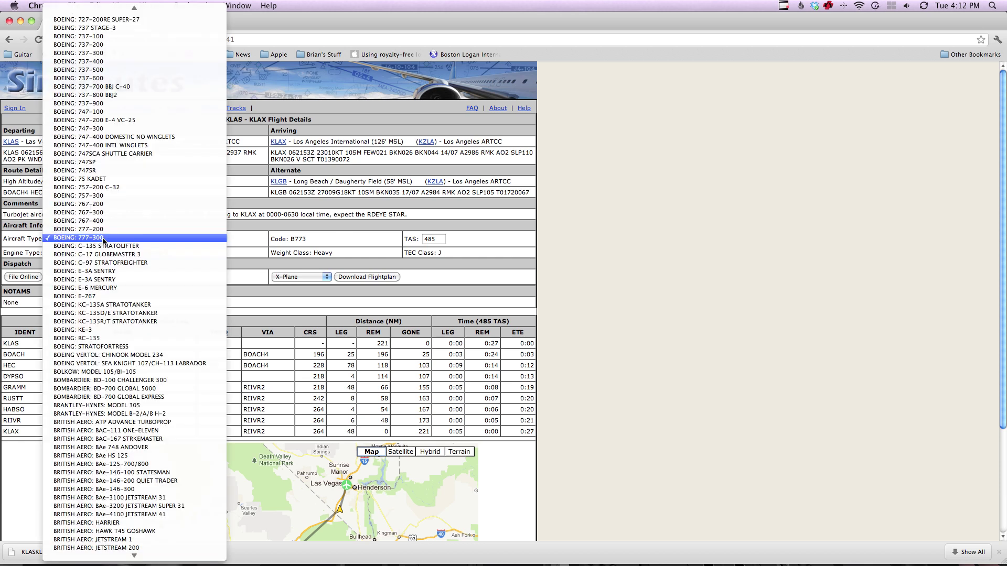
{"action": "left_click", "coordinate": [103, 240]}
{"action": "left_click", "coordinate": [292, 278]}
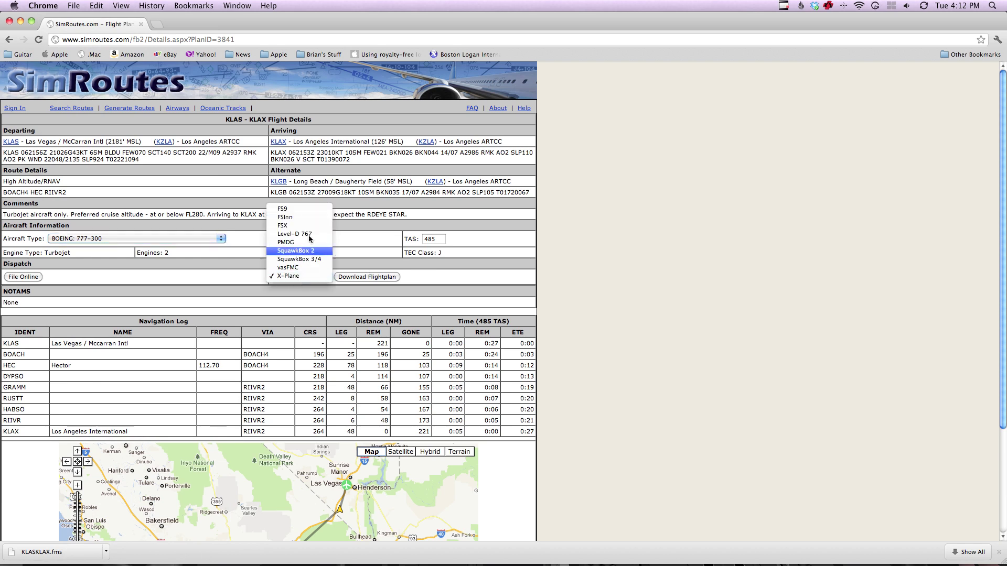
{"action": "left_click", "coordinate": [299, 277]}
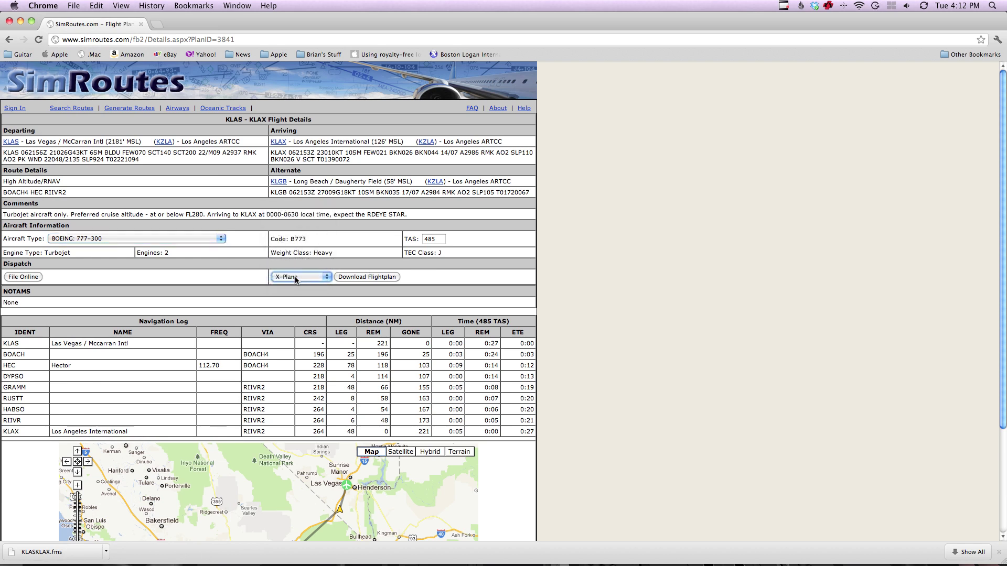
Examine the navigation log's waypoints and the route map, including the details of the BOACH and HEC points
{"action": "scroll", "coordinate": [597, 310], "scroll_direction": "down", "scroll_amount": 5}
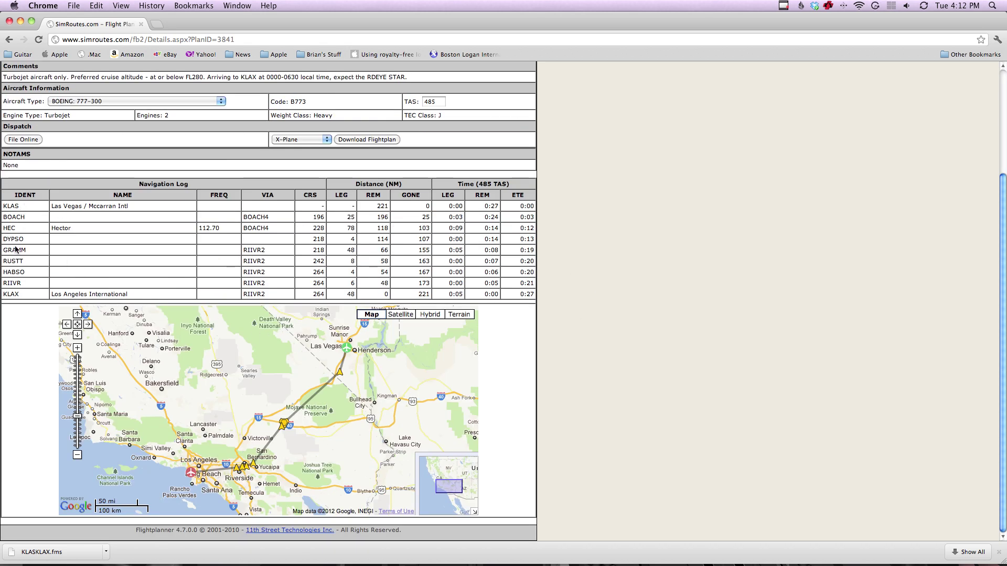
{"action": "left_click_drag", "start_coordinate": [4, 206], "coordinate": [38, 272]}
{"action": "left_click", "coordinate": [33, 207]}
{"action": "left_click", "coordinate": [340, 374]}
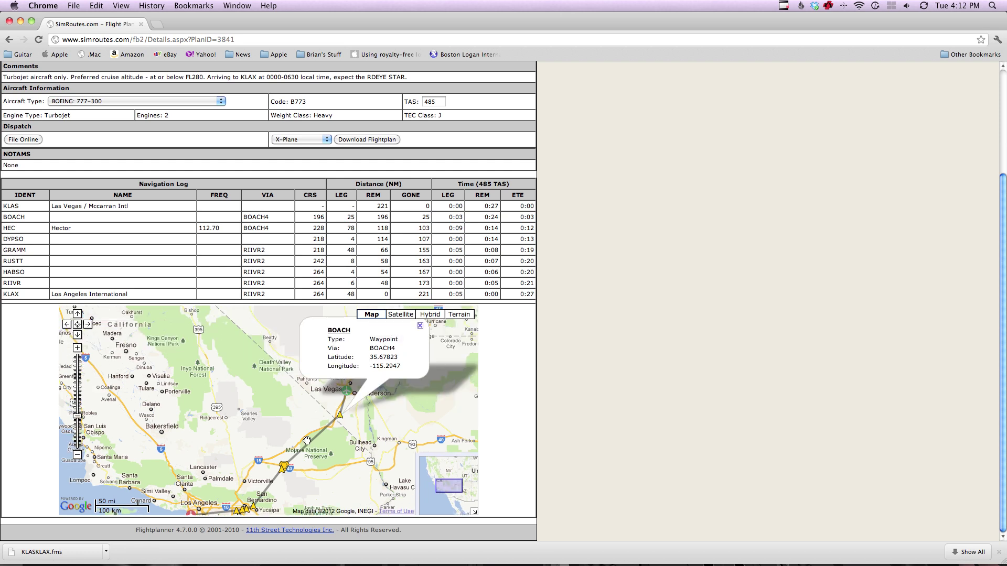
{"action": "left_click", "coordinate": [283, 468]}
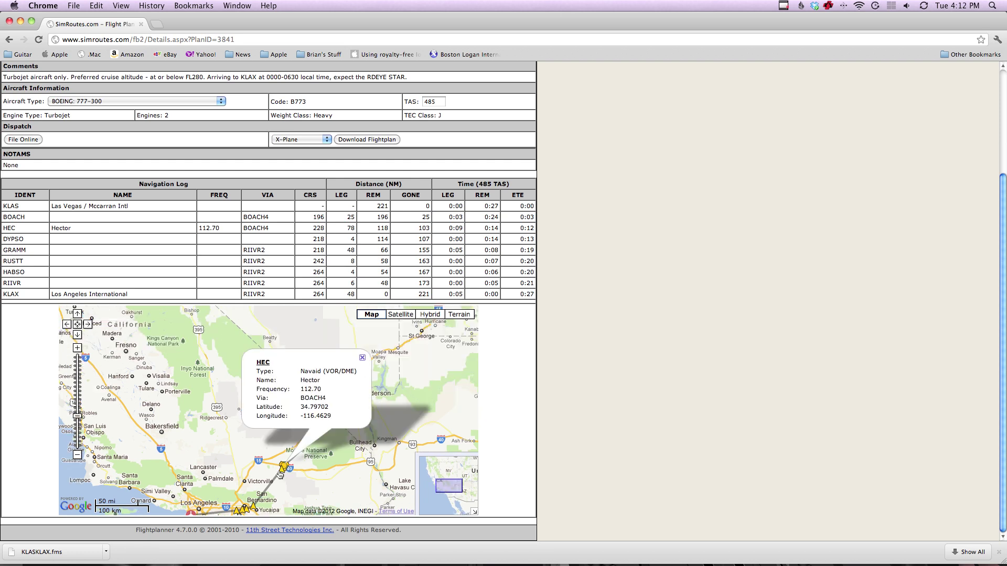
{"action": "left_click", "coordinate": [282, 471]}
{"action": "left_click_drag", "start_coordinate": [335, 465], "coordinate": [354, 428]}
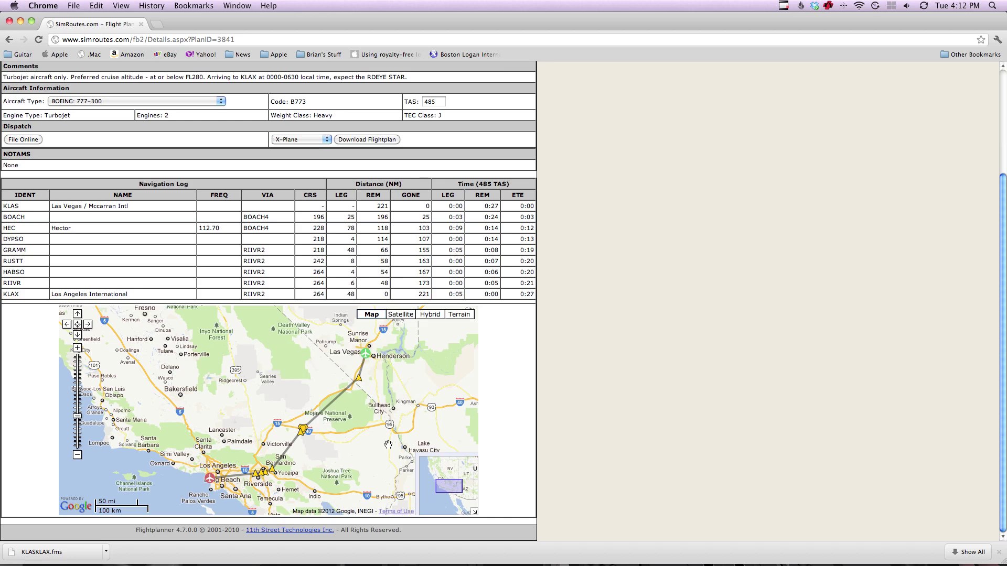
{"action": "left_click", "coordinate": [354, 428]}
Download the KLAS to KLAX flight plan in X-Plane format and minimise the browser window
{"action": "left_click", "coordinate": [349, 141]}
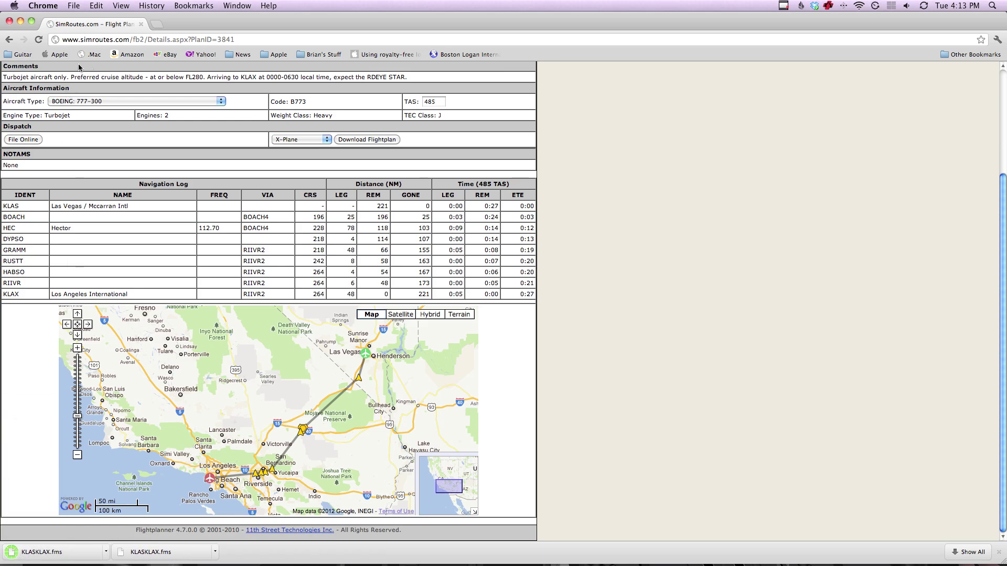
{"action": "left_click", "coordinate": [21, 23]}
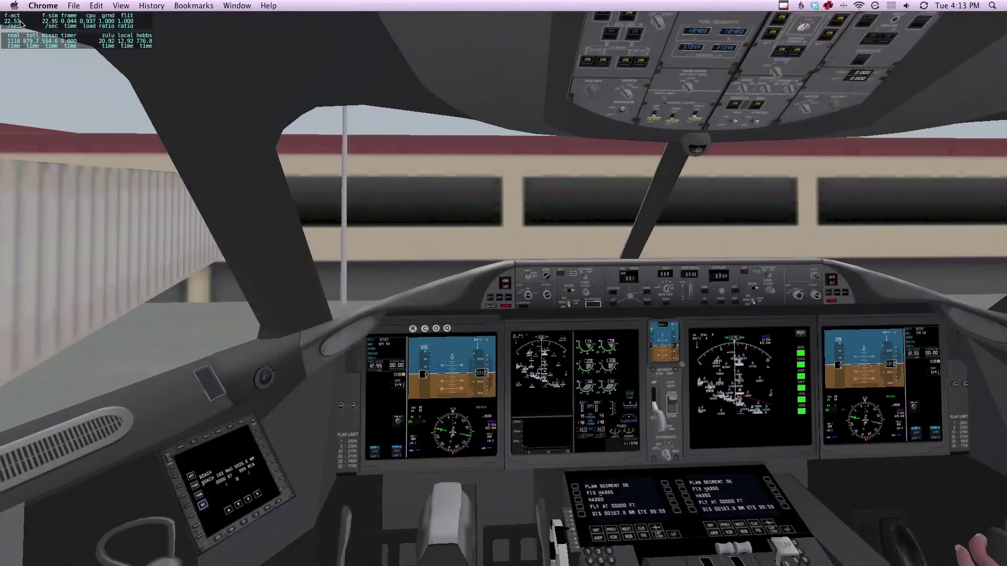
Switch to Finder, open two windows side by side, and show the Downloads folder in one of them
{"action": "key", "text": "super+Tab"}
{"action": "key", "text": "super+Tab"}
{"action": "key", "text": "super+Tab"}
{"action": "left_click", "coordinate": [67, 5]}
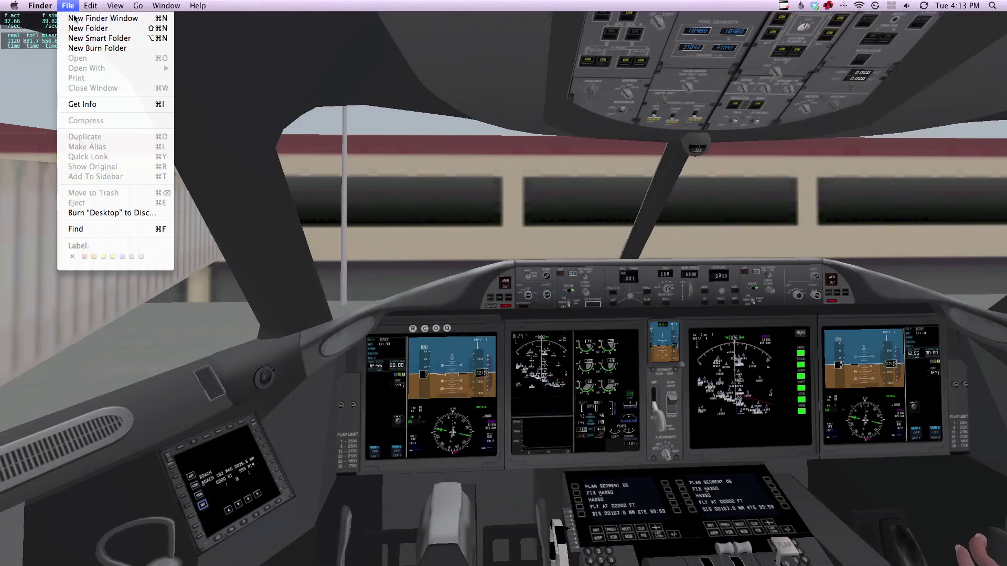
{"action": "left_click", "coordinate": [78, 17]}
{"action": "left_click", "coordinate": [69, 5]}
{"action": "left_click", "coordinate": [69, 16]}
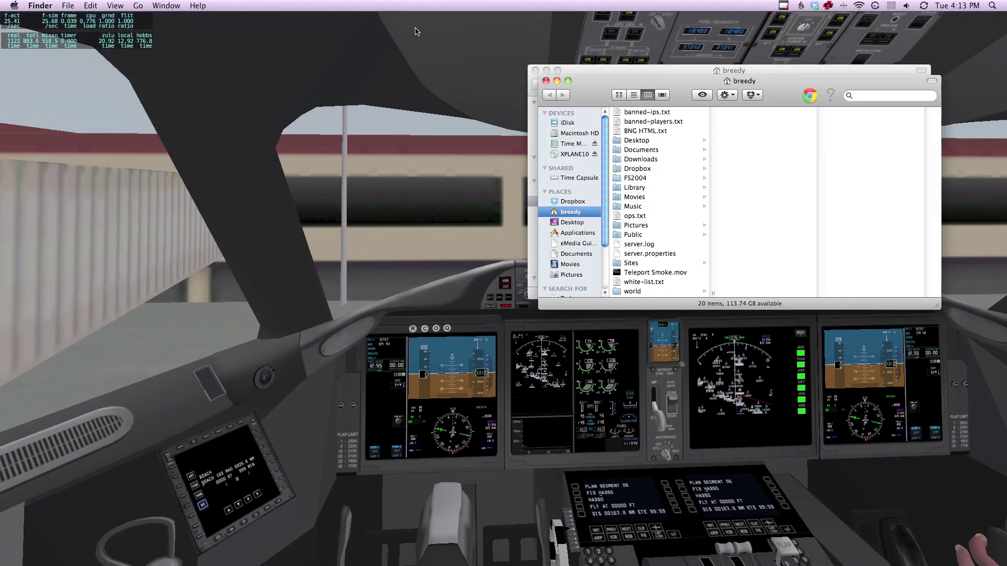
{"action": "left_click_drag", "start_coordinate": [322, 63], "coordinate": [302, 63]}
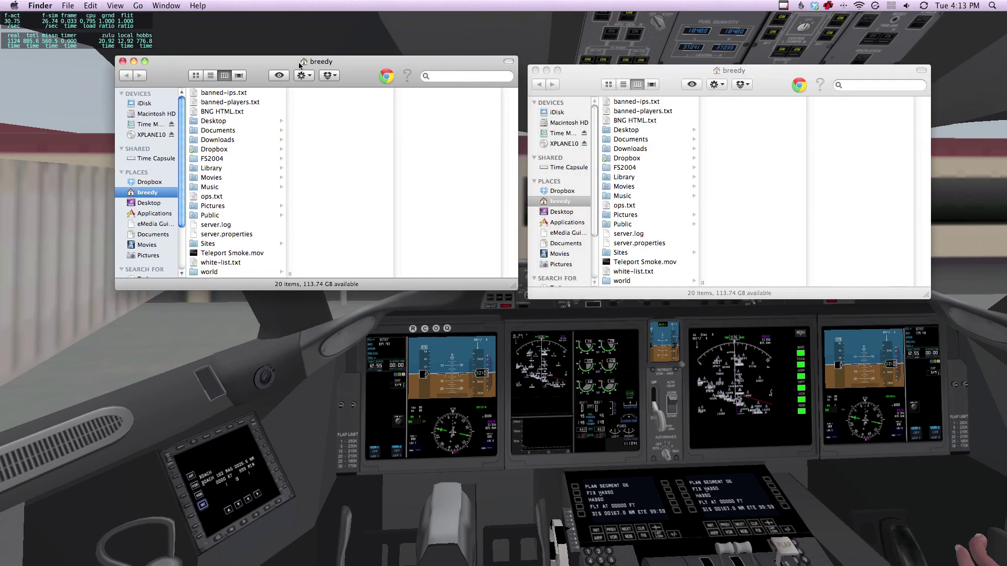
{"action": "left_click", "coordinate": [246, 140]}
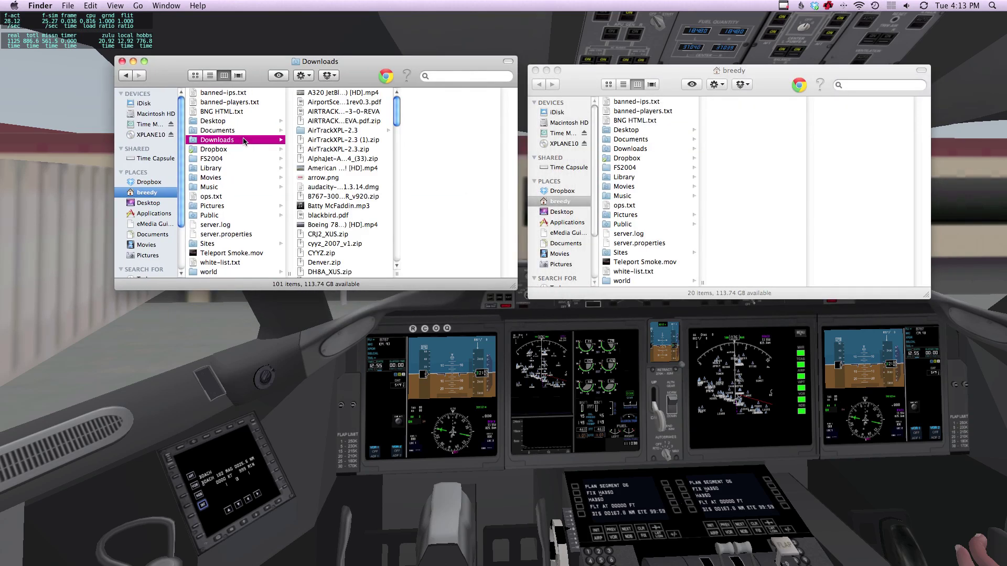
In the second Finder window, open the FMS plans folder inside Desktop > X-Plane 10 > Output
{"action": "left_click", "coordinate": [569, 204]}
{"action": "left_click", "coordinate": [561, 193]}
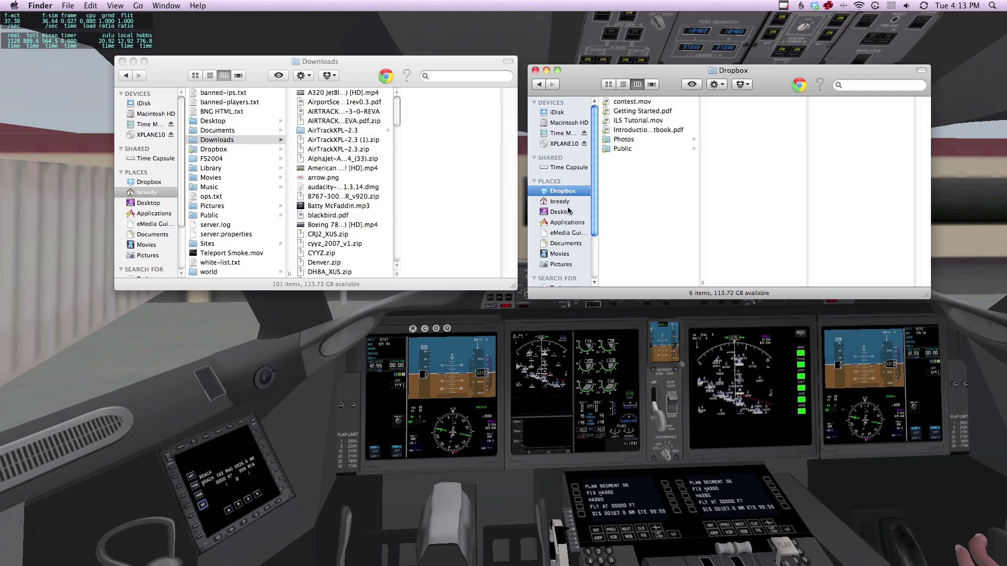
{"action": "left_click", "coordinate": [570, 213]}
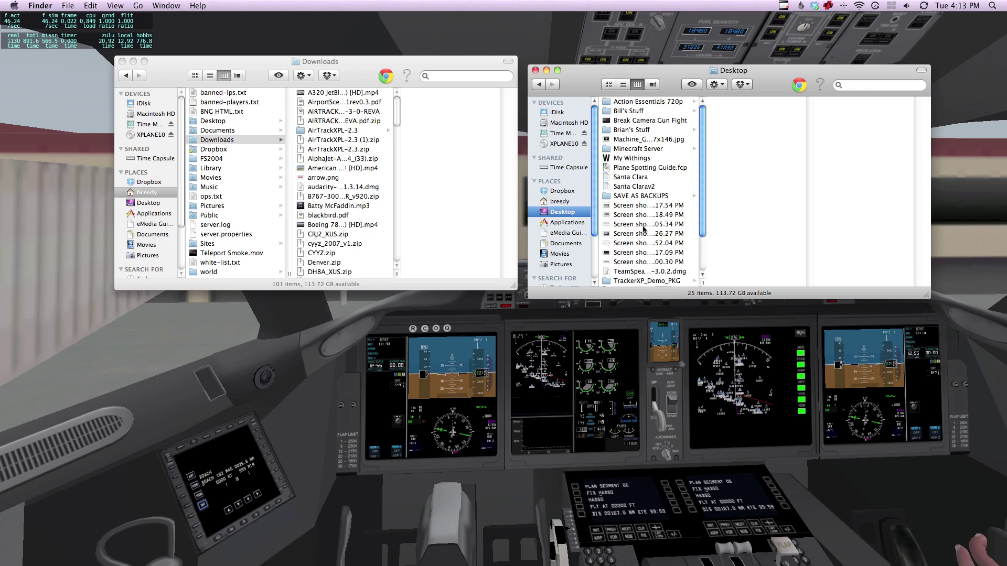
{"action": "scroll", "coordinate": [645, 230], "scroll_direction": "down", "scroll_amount": 4}
{"action": "left_click", "coordinate": [644, 245]}
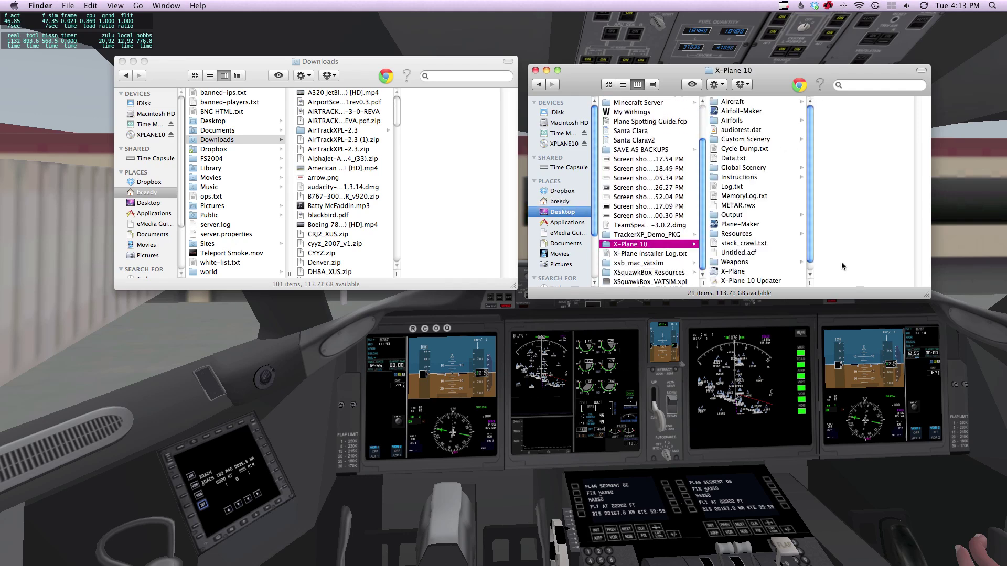
{"action": "left_click", "coordinate": [745, 216]}
{"action": "left_click", "coordinate": [850, 104]}
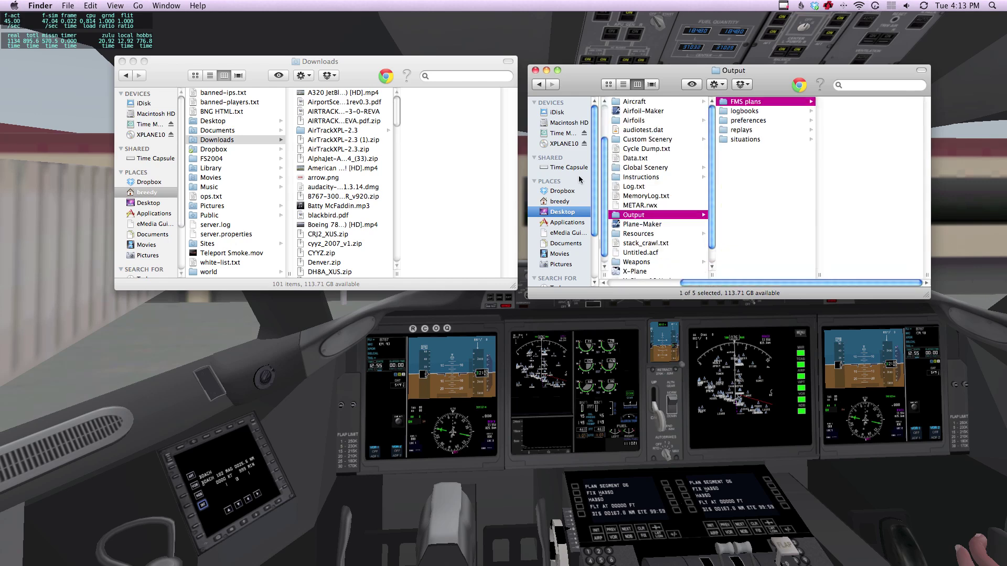
Move KLASKLAX.fms from the Downloads folder into the FMS plans folder and close both Finder windows
{"action": "scroll", "coordinate": [334, 176], "scroll_direction": "down", "scroll_amount": 1}
{"action": "scroll", "coordinate": [334, 176], "scroll_direction": "down", "scroll_amount": 6}
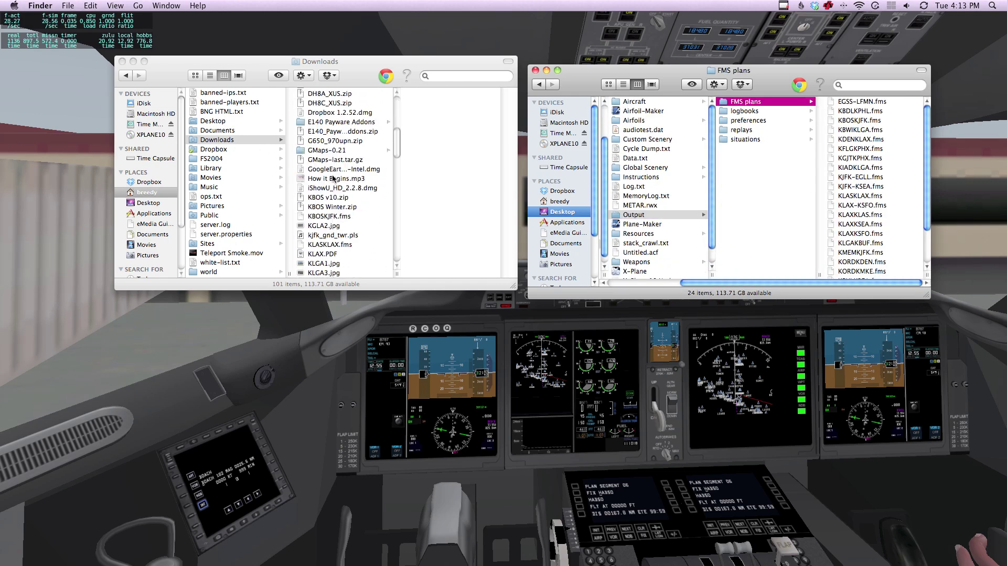
{"action": "left_click", "coordinate": [345, 247]}
{"action": "left_click", "coordinate": [344, 245]}
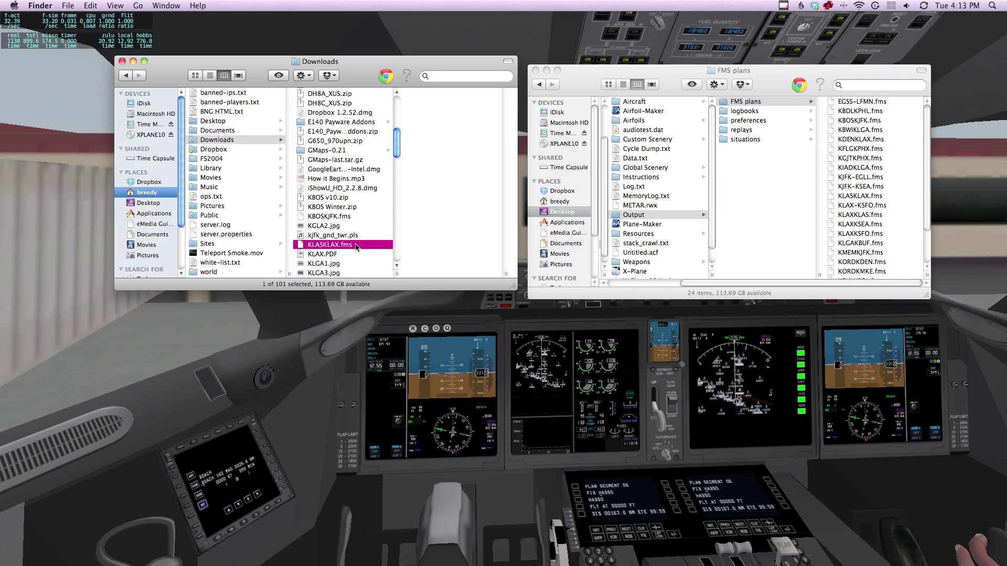
{"action": "left_click_drag", "start_coordinate": [345, 246], "coordinate": [892, 246]}
{"action": "left_click", "coordinate": [950, 70]}
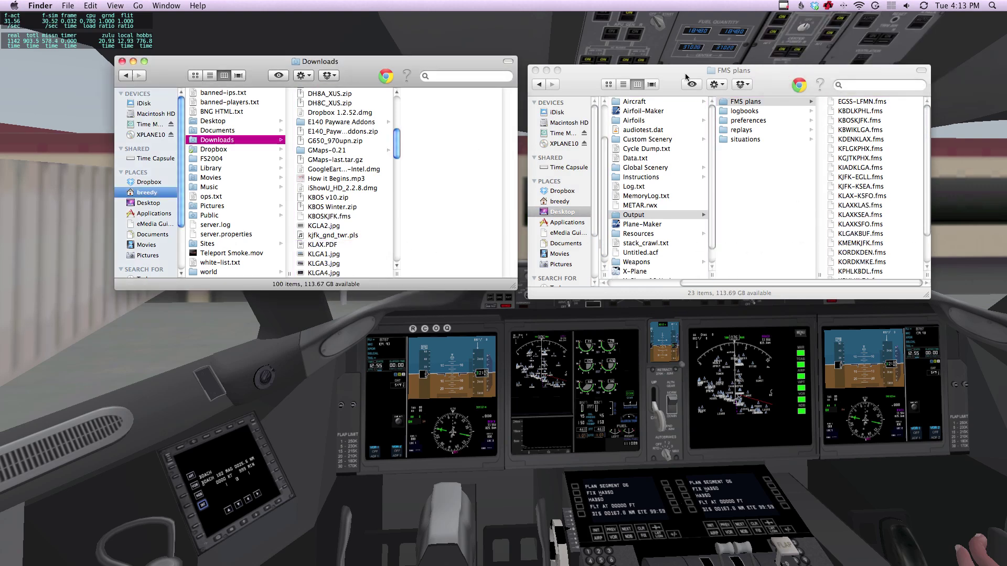
{"action": "left_click", "coordinate": [536, 70]}
{"action": "left_click", "coordinate": [121, 61]}
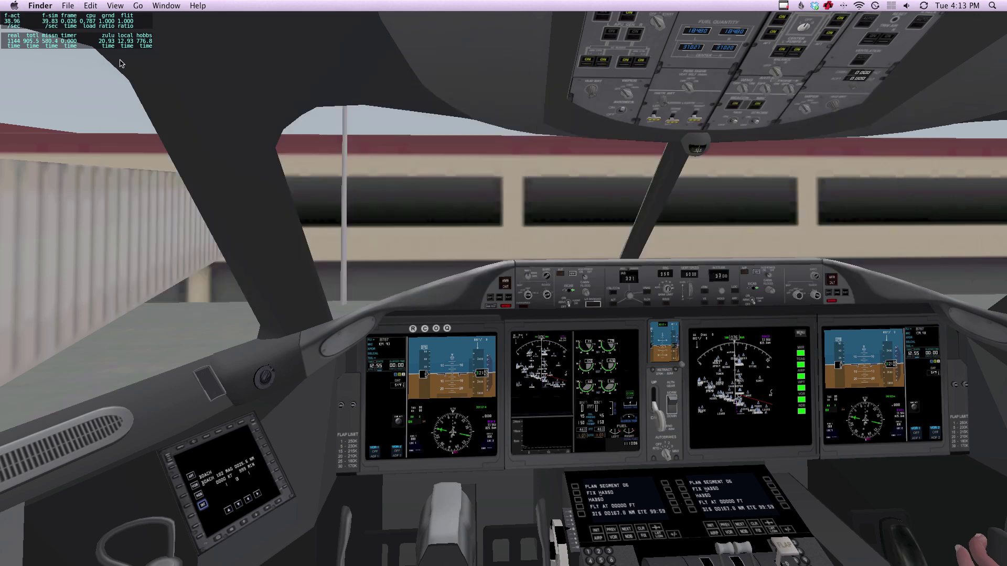
In the X-Plane cockpit, load KLASKLAX.fms from the FMS plans folder into the captain's flight management computer
{"action": "key", "text": "Down"}
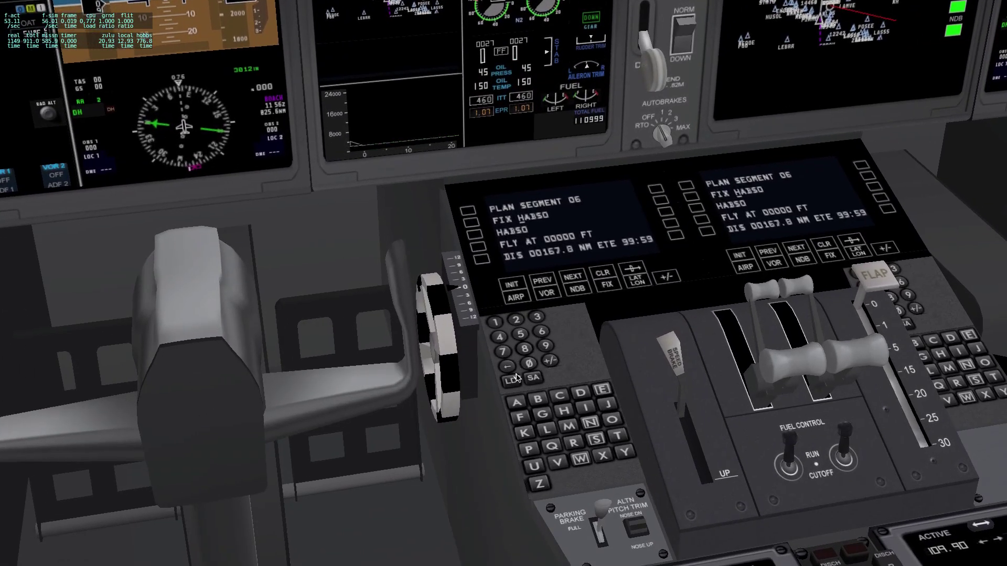
{"action": "left_click", "coordinate": [516, 377]}
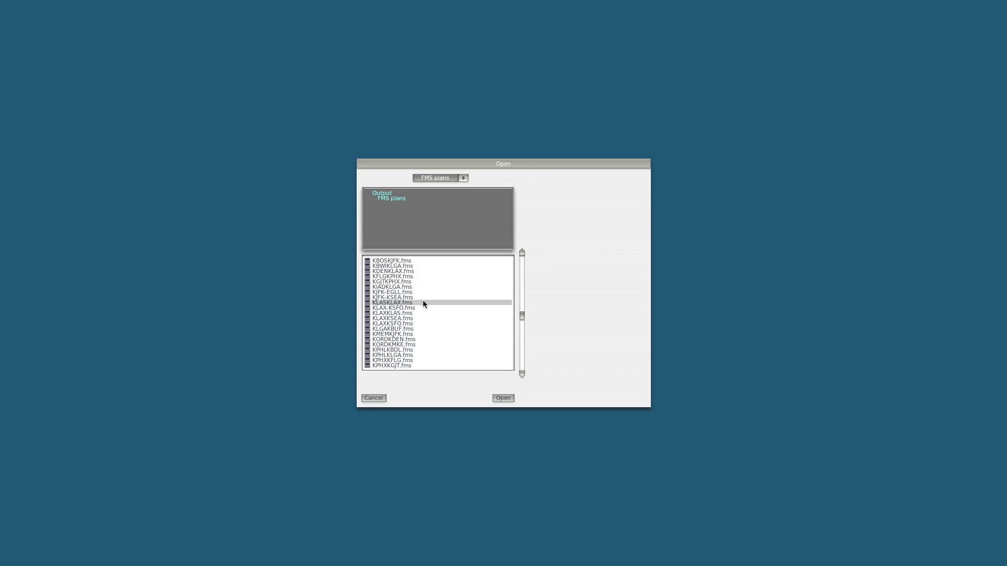
{"action": "double_click", "coordinate": [423, 303]}
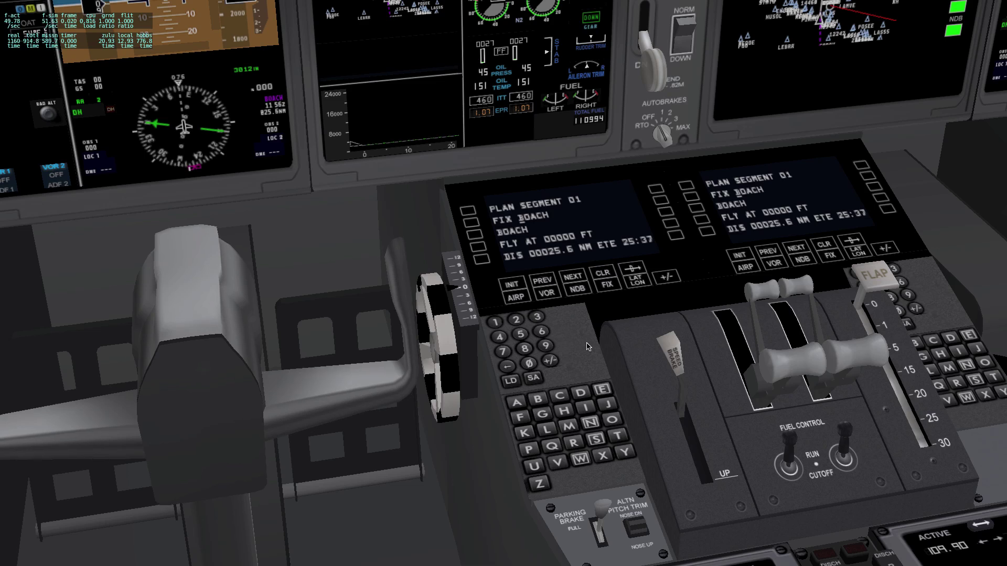
Review the loaded plan in the flight management computer by paging forward to HABSO and back to BOACH
{"action": "left_click", "coordinate": [572, 277]}
{"action": "left_click", "coordinate": [573, 277]}
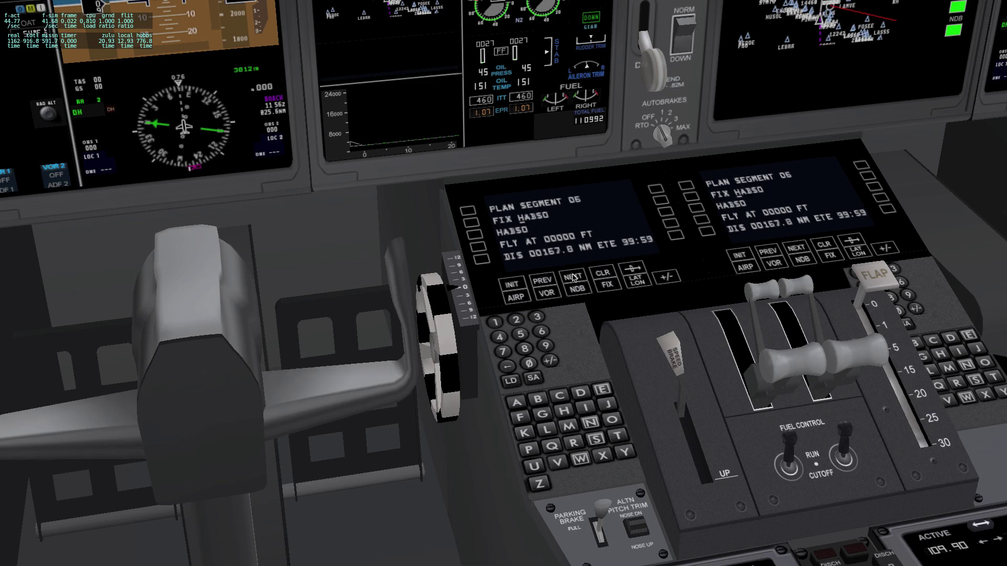
{"action": "left_click", "coordinate": [544, 279]}
{"action": "left_click", "coordinate": [544, 279]}
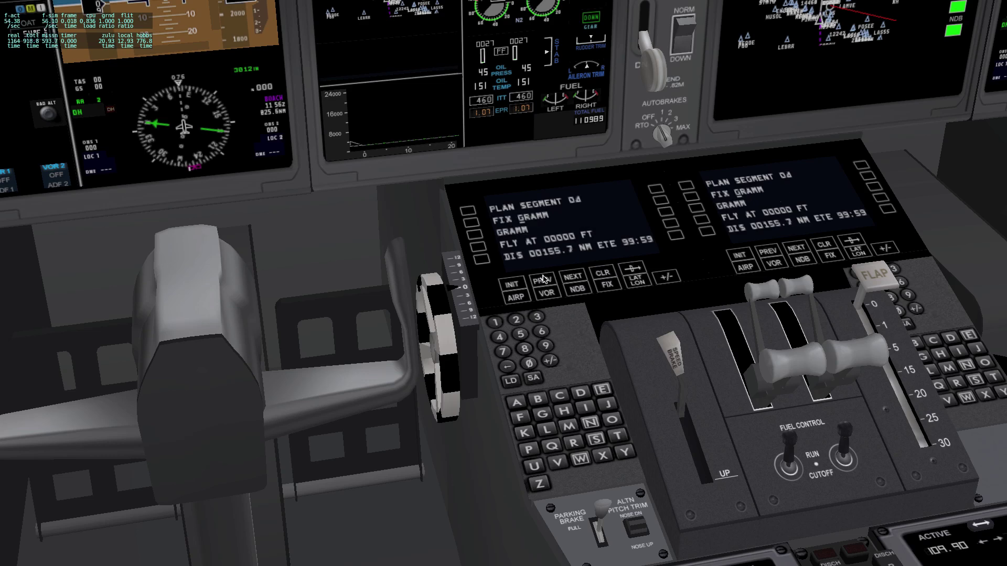
{"action": "left_click", "coordinate": [544, 279]}
{"action": "left_click", "coordinate": [543, 279]}
{"action": "left_click", "coordinate": [543, 279]}
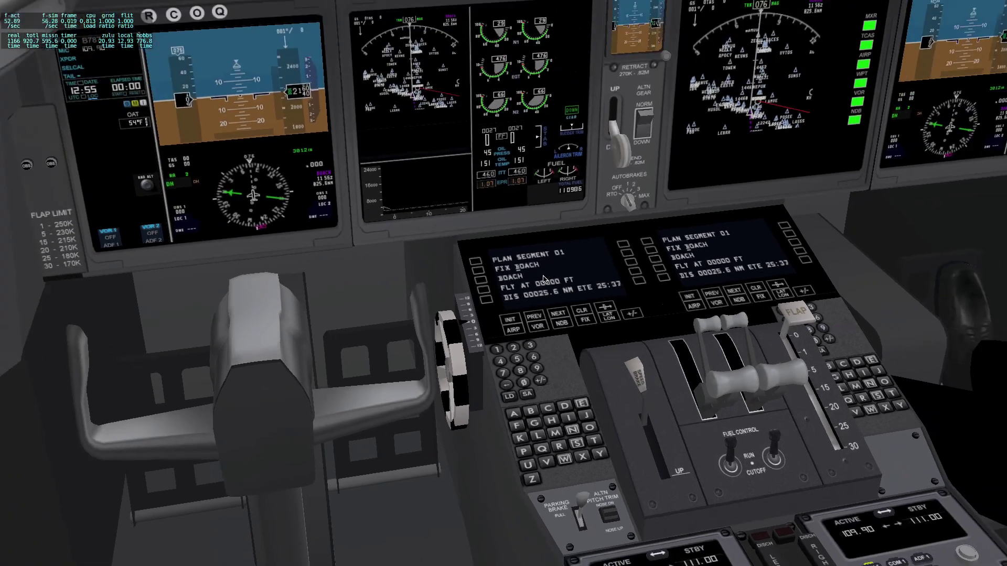
Open the form for filing a flight plan with ATC and clear its route, departure and arrival entries
{"action": "key", "text": "comma"}
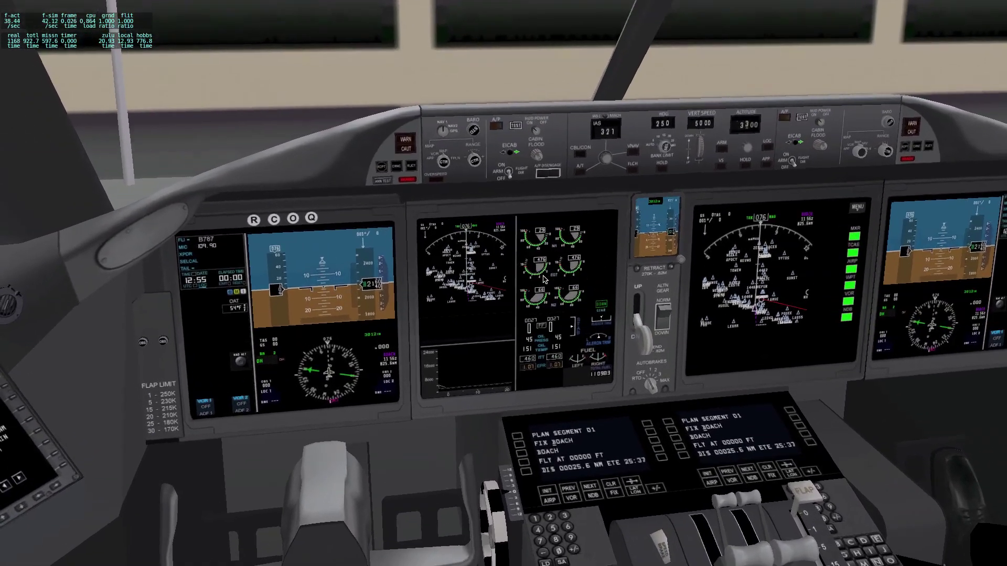
{"action": "key", "text": "period"}
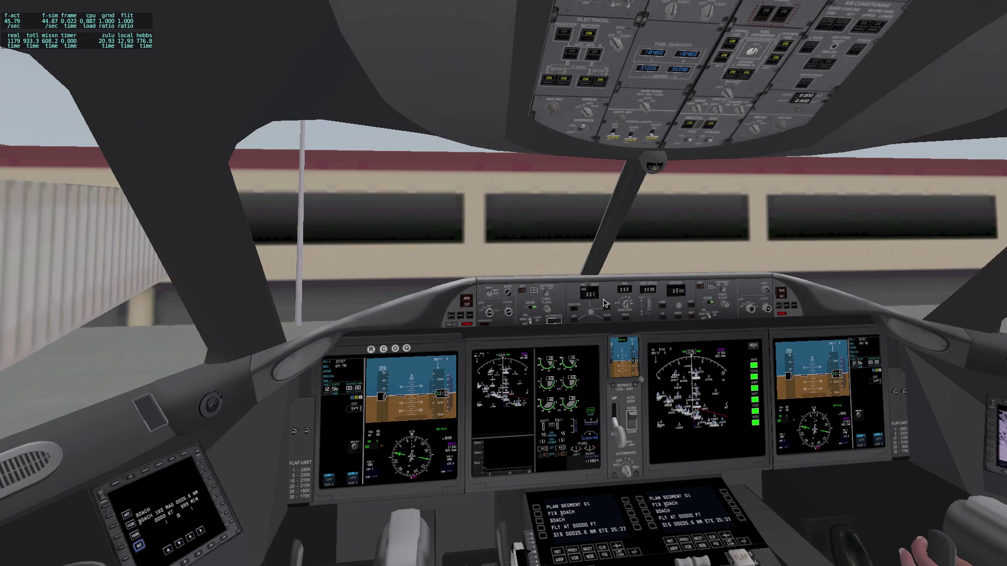
{"action": "key", "text": "Return"}
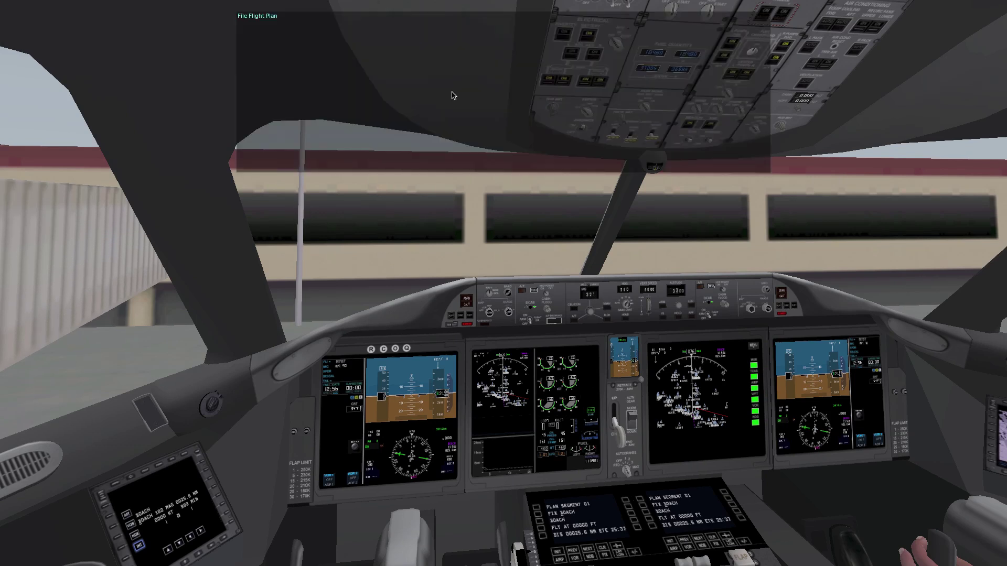
{"action": "left_click", "coordinate": [302, 20]}
{"action": "left_click_drag", "start_coordinate": [485, 257], "coordinate": [283, 257]}
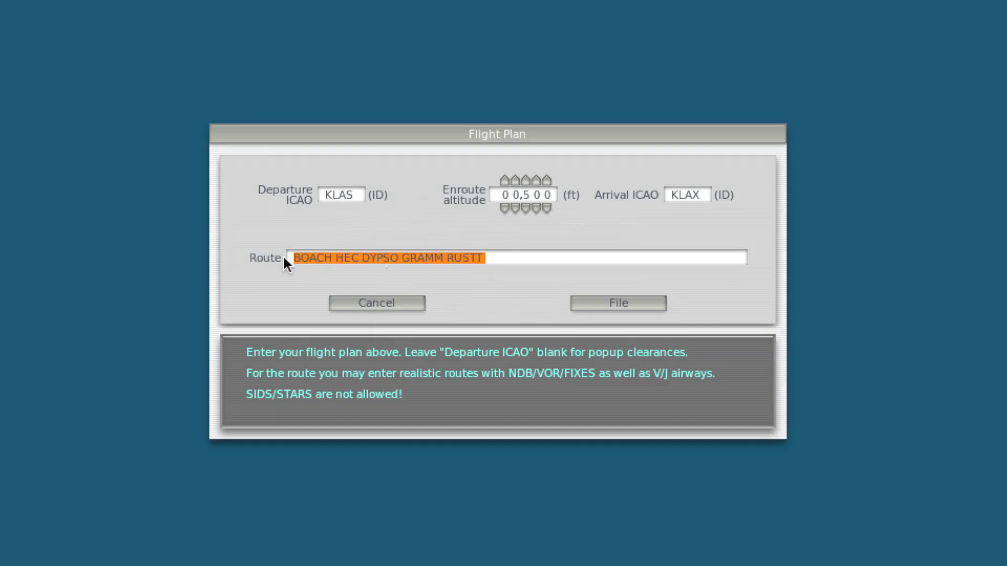
{"action": "key", "text": "BackSpace"}
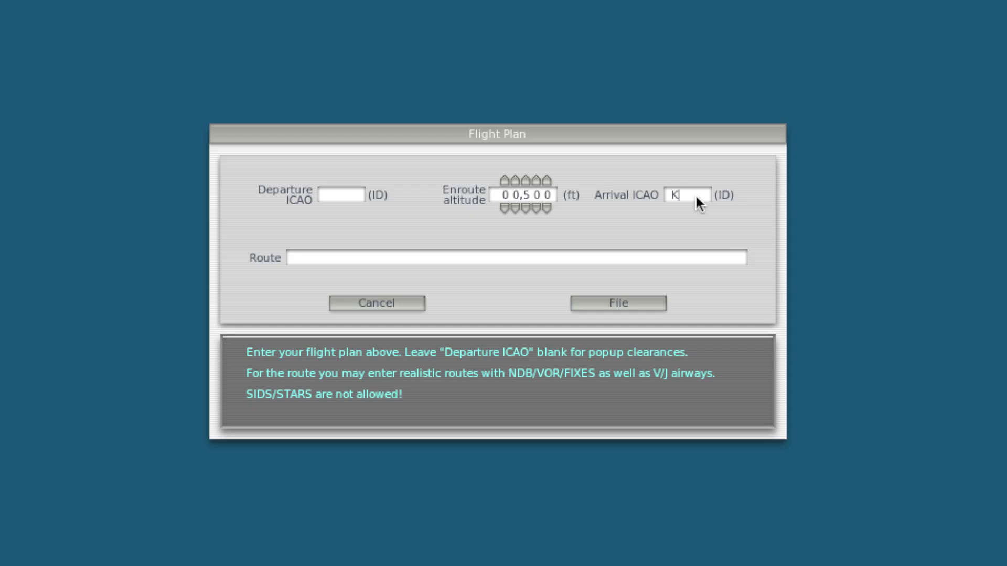
Set the flight plan's departure airport to KLAS and its arrival airport to KLAX
{"action": "left_click", "coordinate": [357, 190]}
{"action": "type", "text": "KLAS"}
{"action": "key", "text": "Tab"}
{"action": "left_click", "coordinate": [672, 197]}
Enter the route LAS BOACH HEC DYPSO GRAMM RUSTT HABSO RIIVR LAX and file the flight plan
{"action": "left_click", "coordinate": [596, 257]}
{"action": "type", "text": "LAS BOACH HE"}
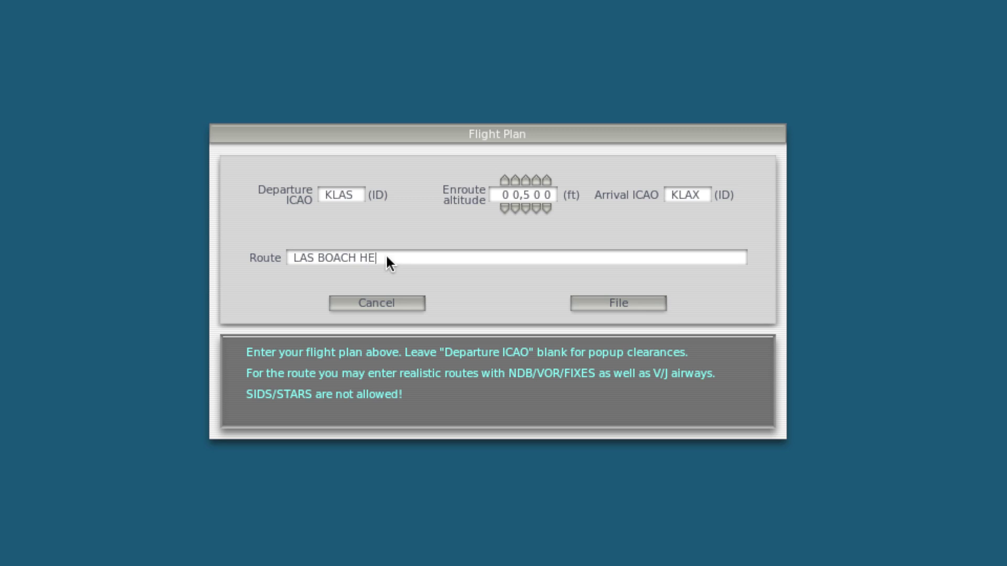
{"action": "type", "text": "C DYPSO GRAMM RUSTT"}
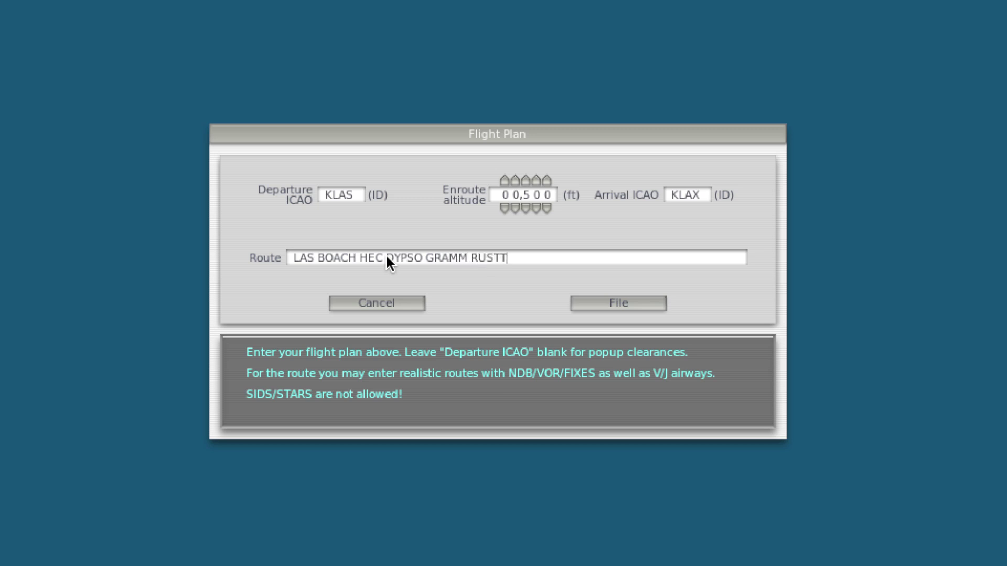
{"action": "type", "text": " HABSO RIIVR "}
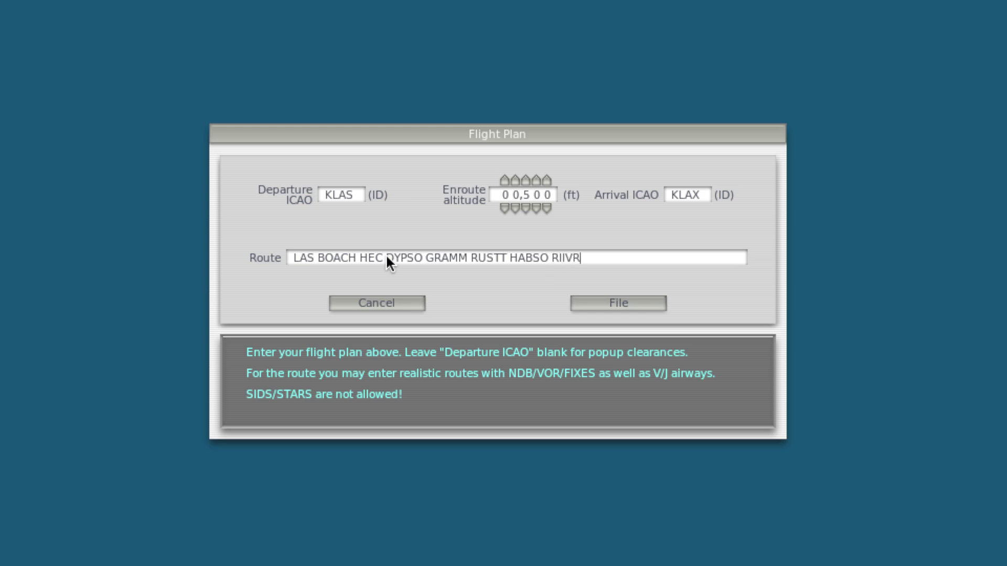
{"action": "type", "text": "LAX"}
{"action": "key", "text": "Tab"}
{"action": "left_click", "coordinate": [609, 303]}
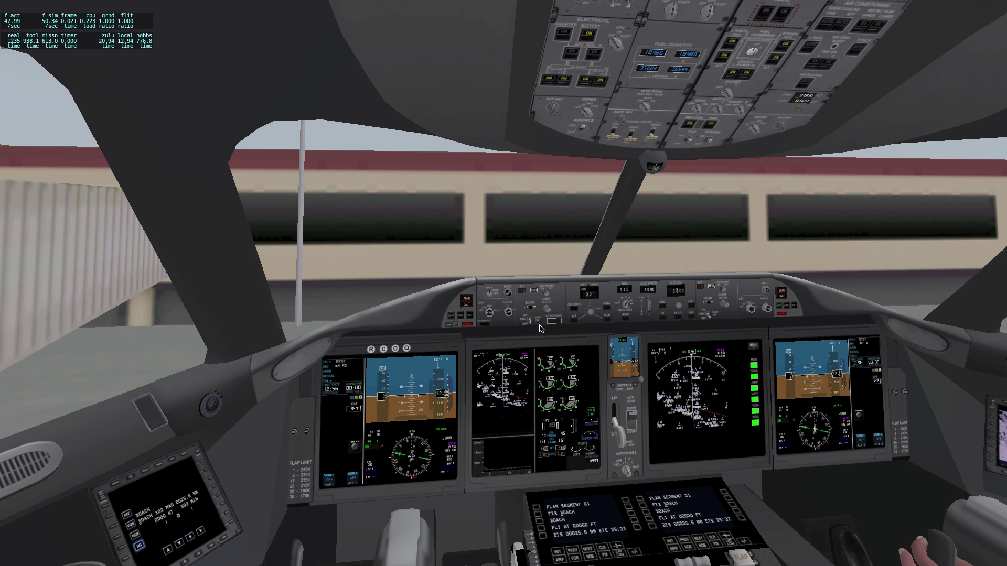